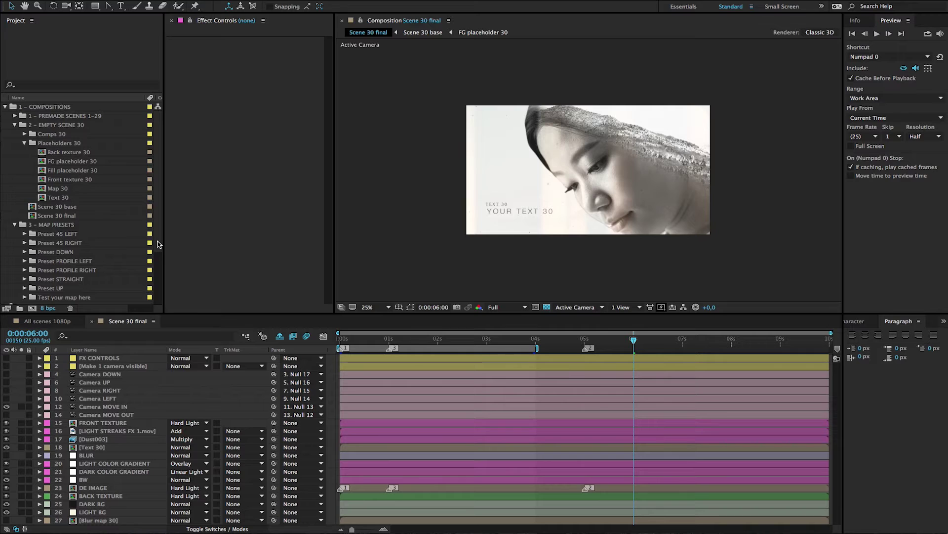
In the Project panel, select the 1 - PREMADE SCENES 1-29 folder and then the 3 - MAP PRESETS folder.
left_click(158, 244)
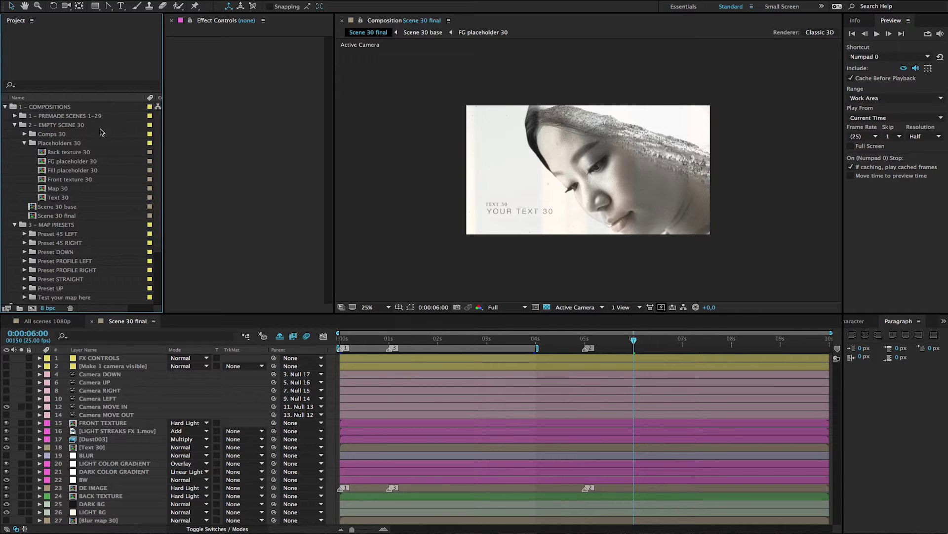
left_click(89, 117)
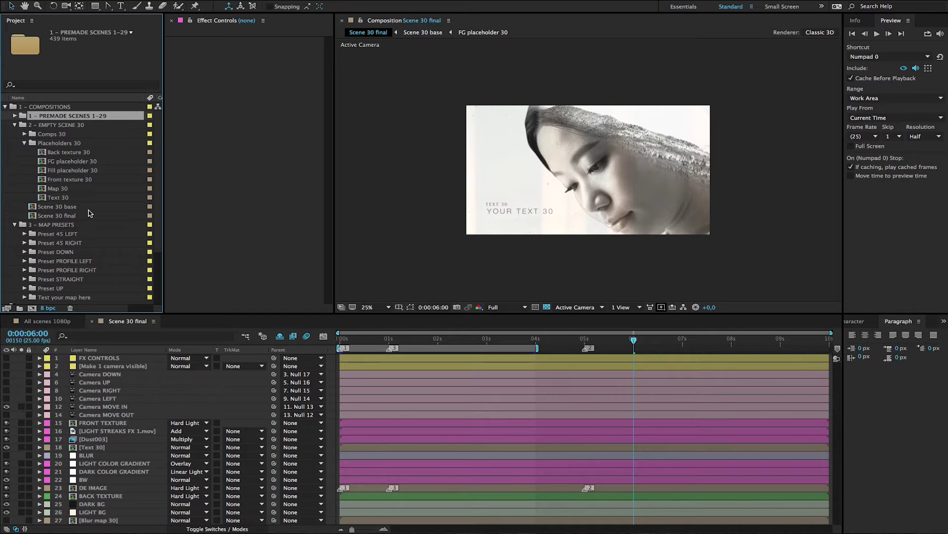
left_click(68, 226)
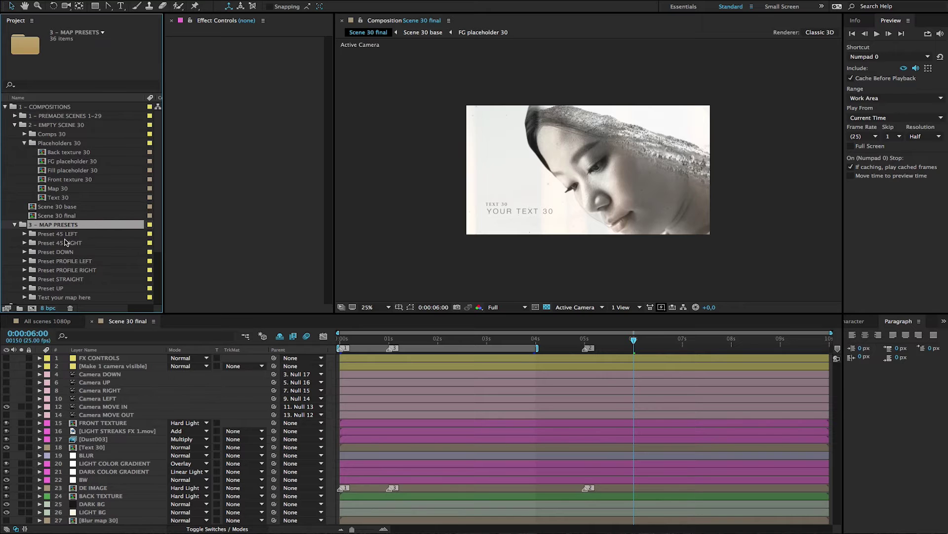
scroll(148, 249, "down", 2)
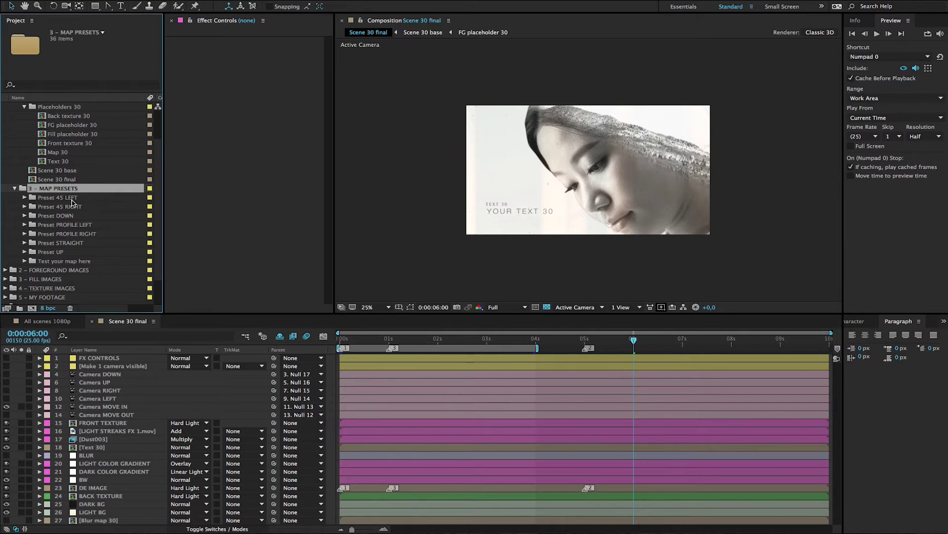
scroll(70, 213, "up", 1)
scroll(69, 213, "up", 1)
Collapse and re-expand 3 - MAP PRESETS, then step through the Preset 45 LEFT, 45 RIGHT, DOWN and STRAIGHT folders.
left_click(15, 224)
left_click(15, 225)
scroll(77, 262, "down", 1)
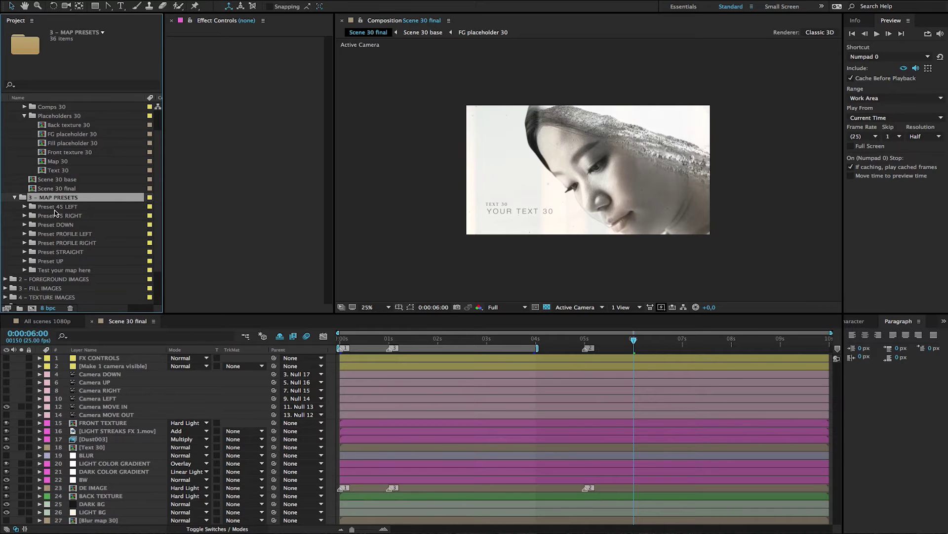
left_click(70, 210)
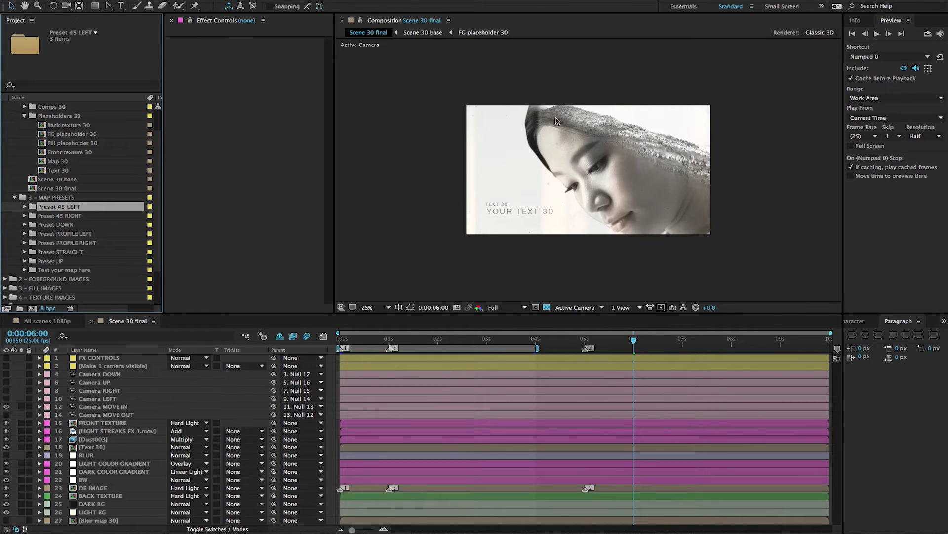
left_click(69, 216)
left_click(63, 226)
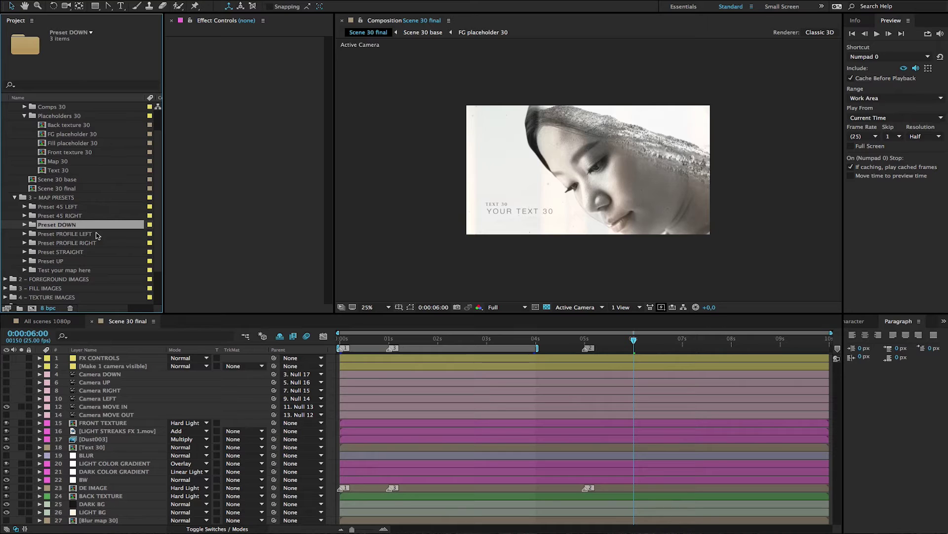
left_click(70, 252)
Expand Preset STRAIGHT, open the Map preset STRAIGHT composition, collapse the folder, and focus its layer list.
left_click(24, 252)
double_click(92, 279)
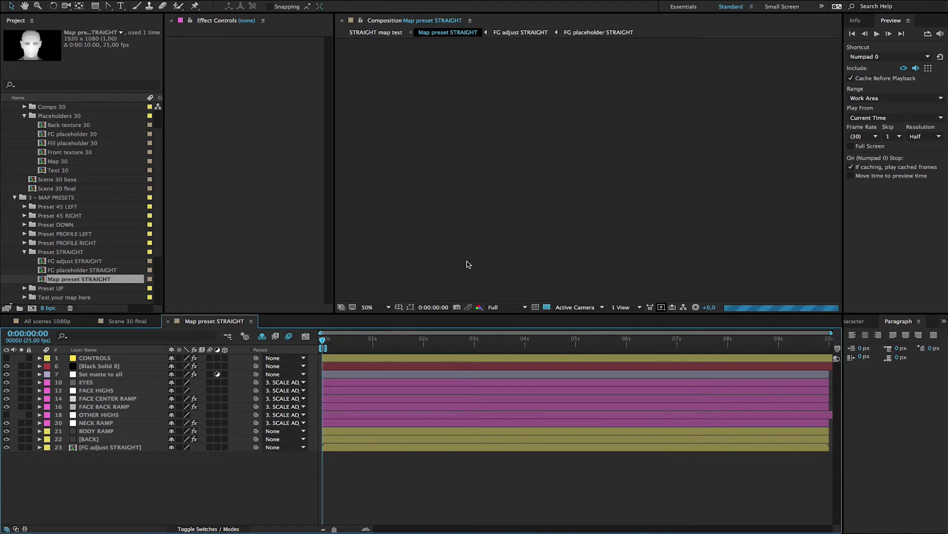
left_click(58, 288)
left_click(24, 252)
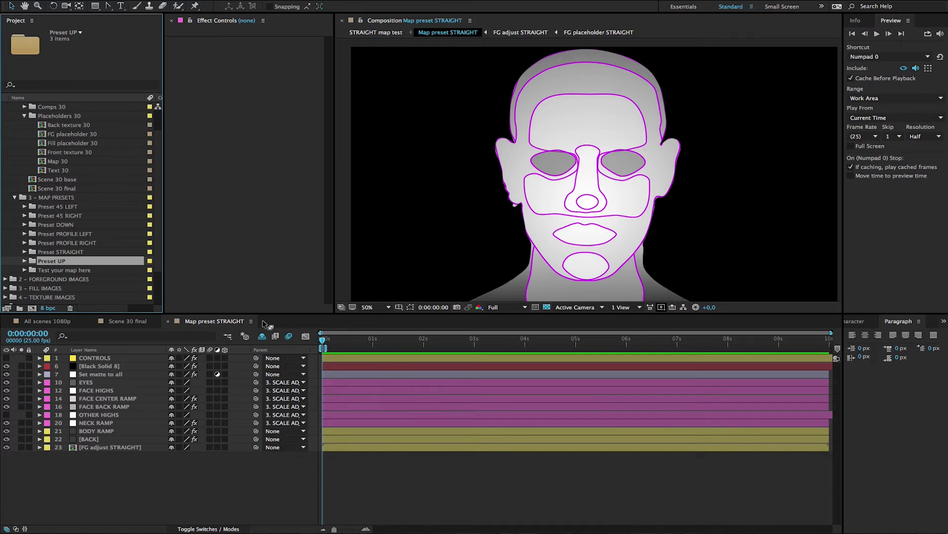
left_click(200, 323)
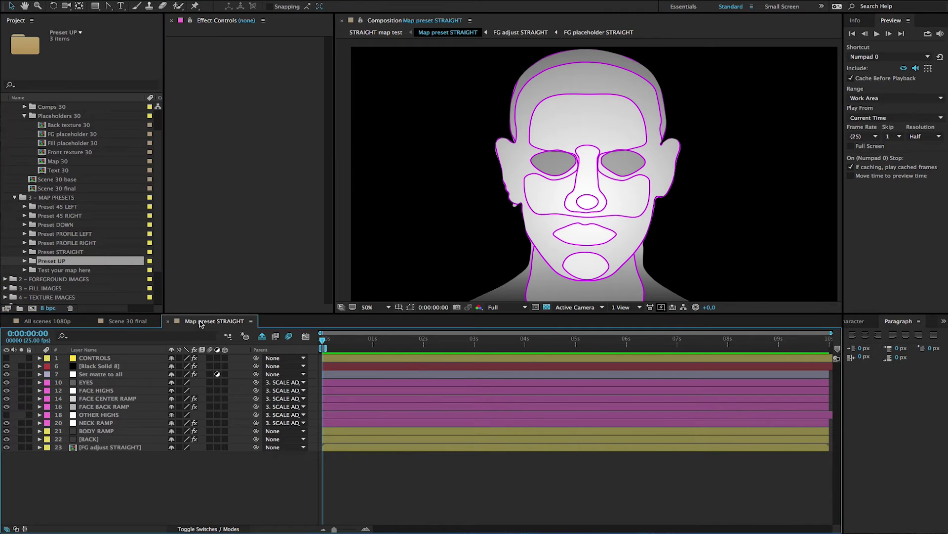
Select the CONTROLS layer, enter a Map opacity of 10, then scrub it up to 25.
left_click(96, 359)
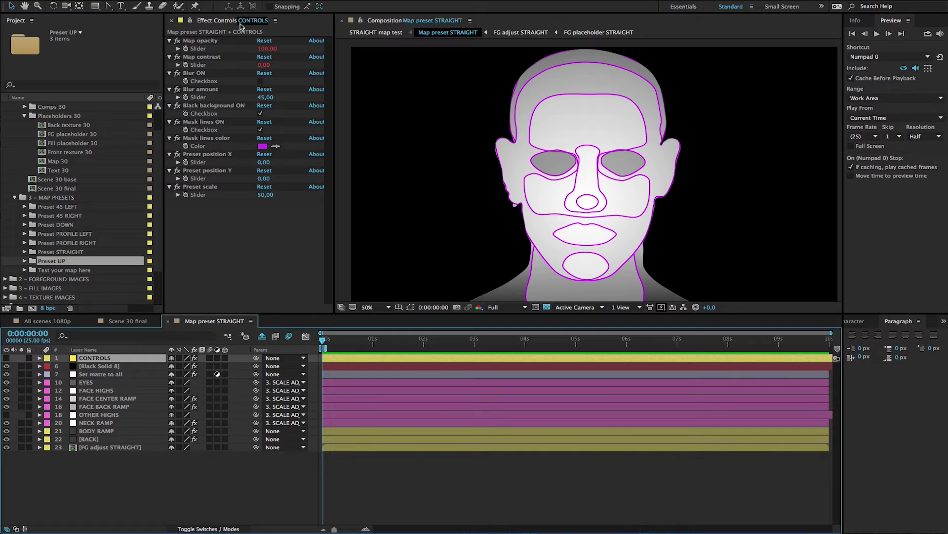
left_click(212, 43)
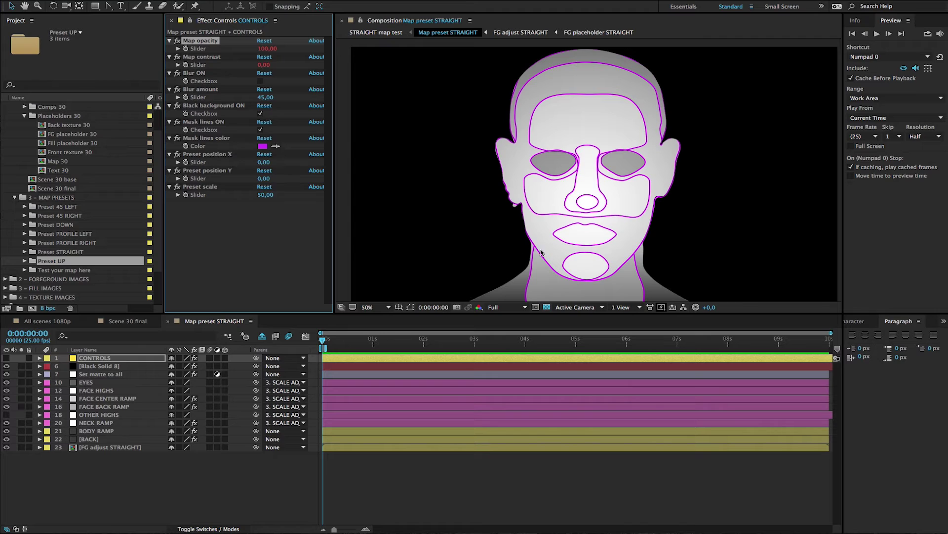
left_click(266, 49)
type("10")
key("Return")
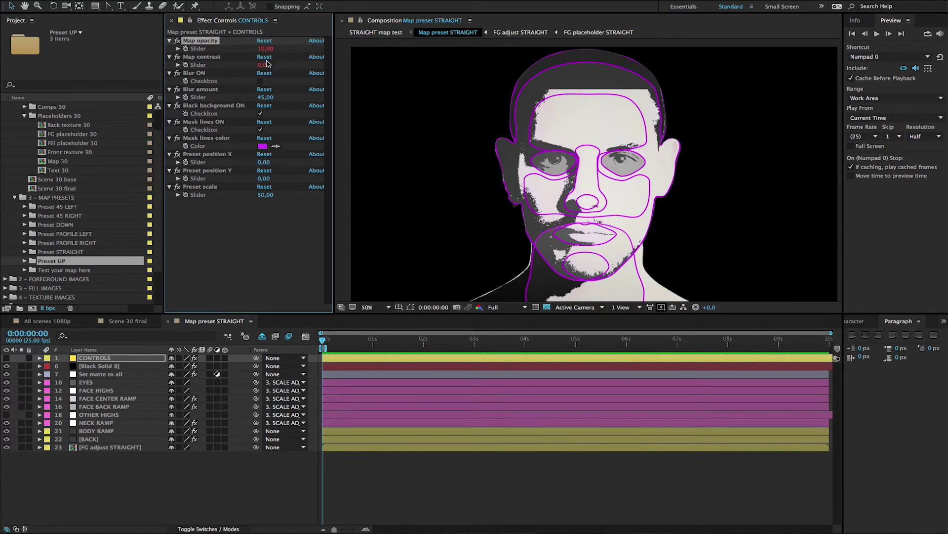
left_click_drag(265, 49, 325, 55)
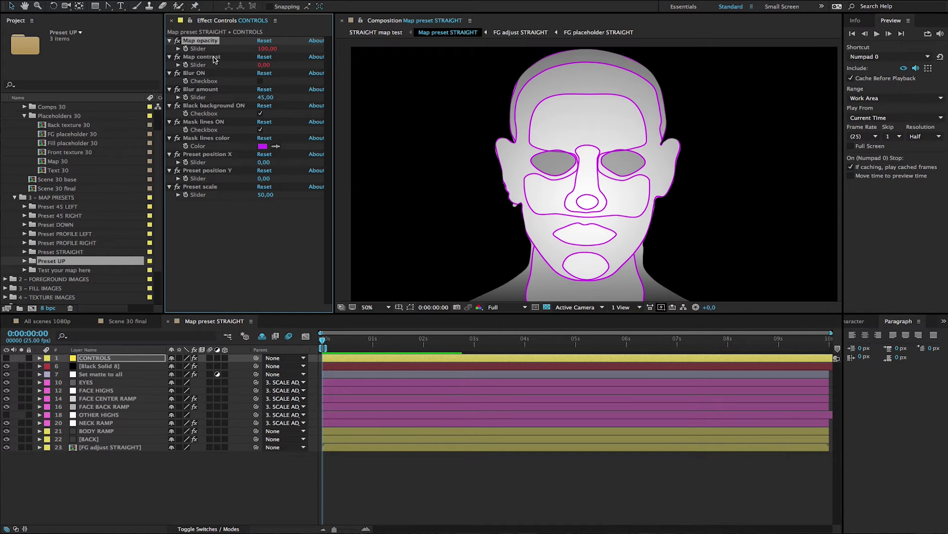
left_click(260, 82)
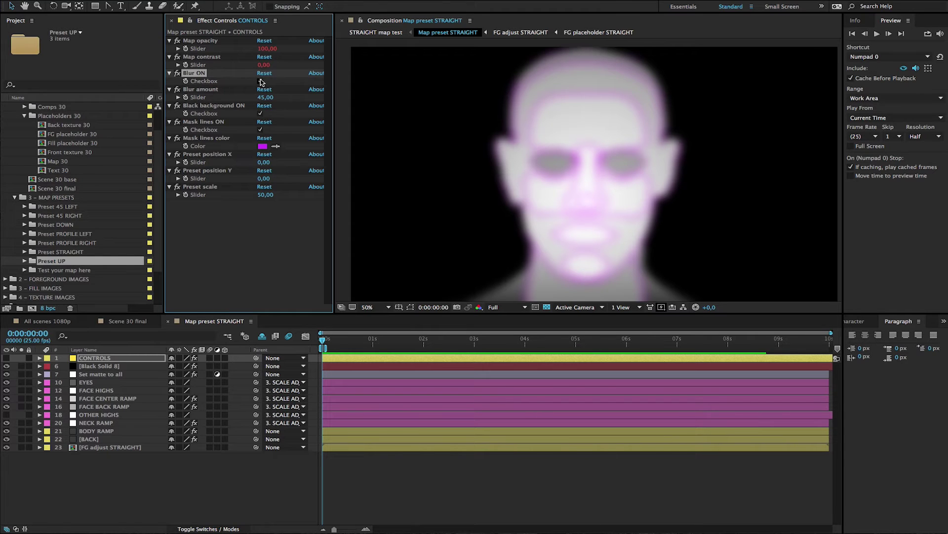
left_click(261, 81)
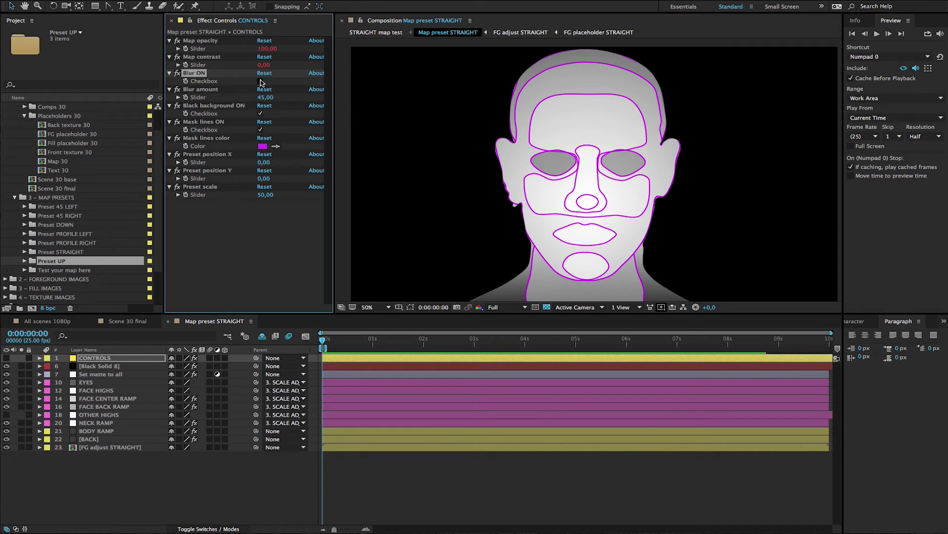
left_click(213, 89)
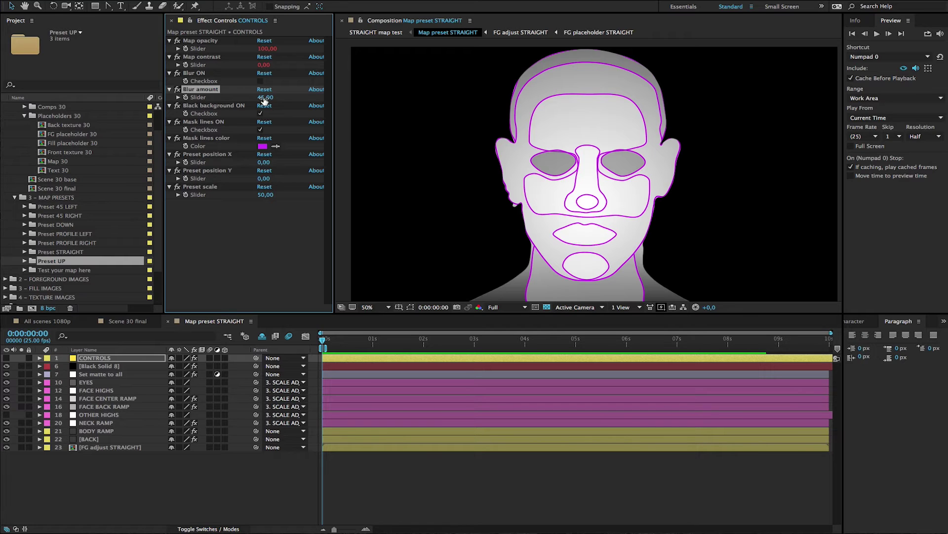
left_click(215, 110)
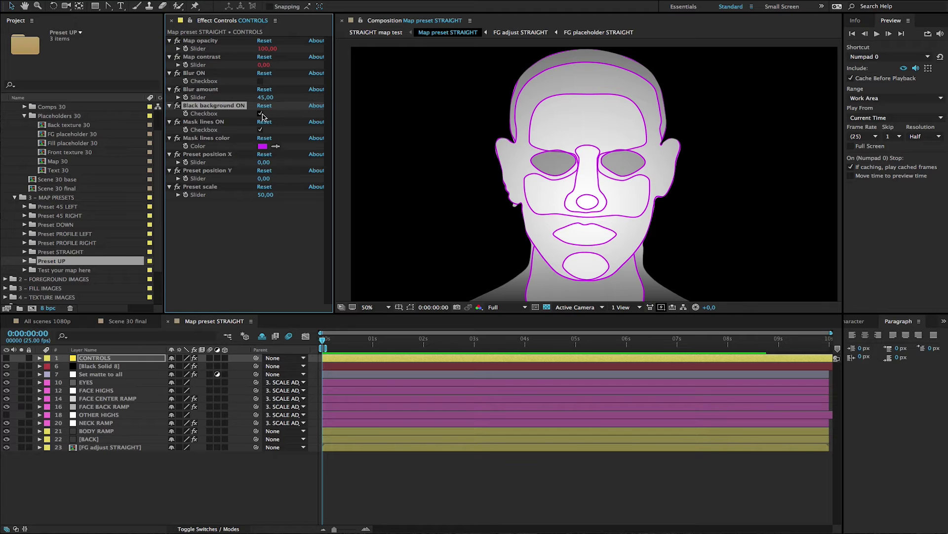
left_click(260, 114)
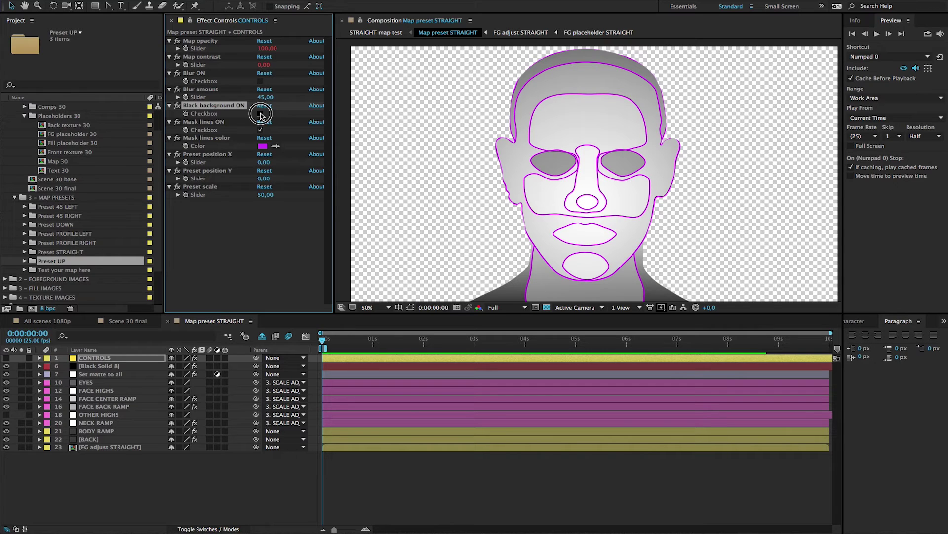
left_click(260, 114)
left_click(208, 124)
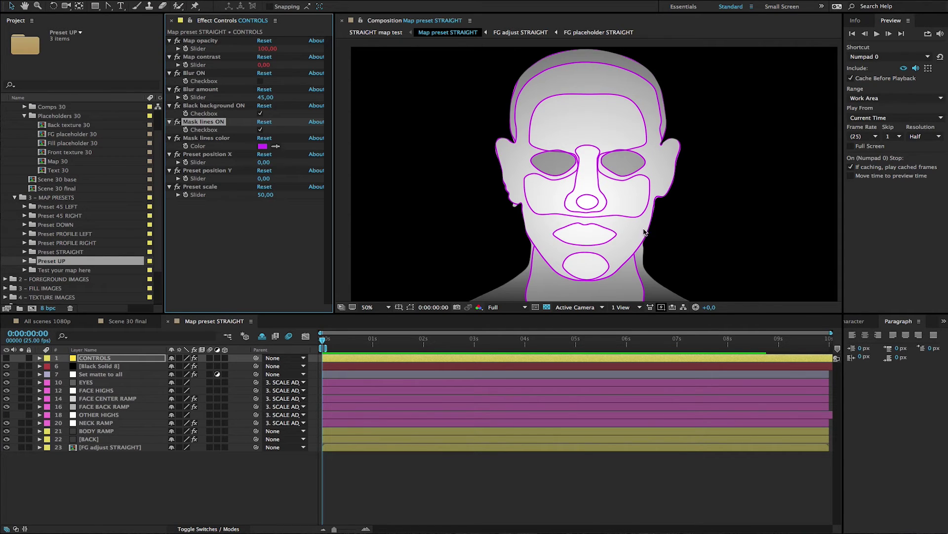
left_click(260, 130)
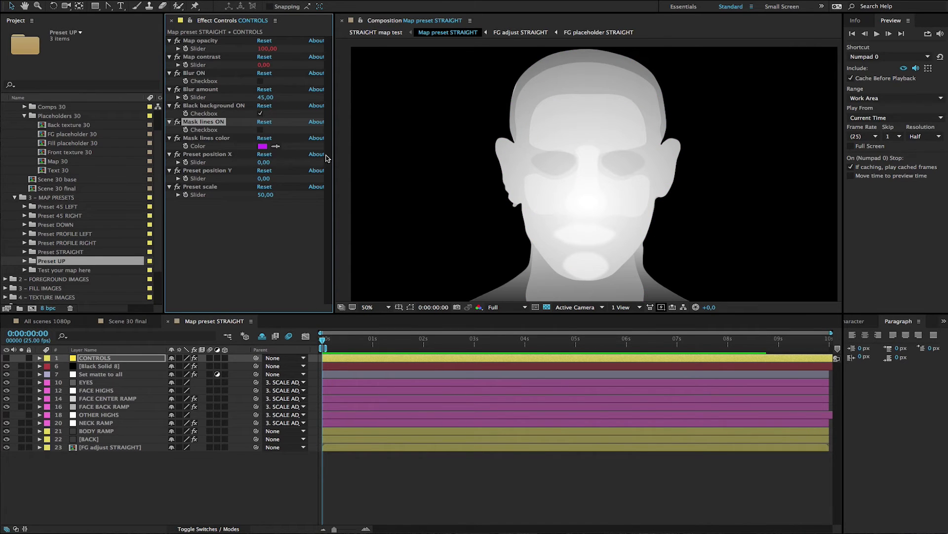
left_click(260, 129)
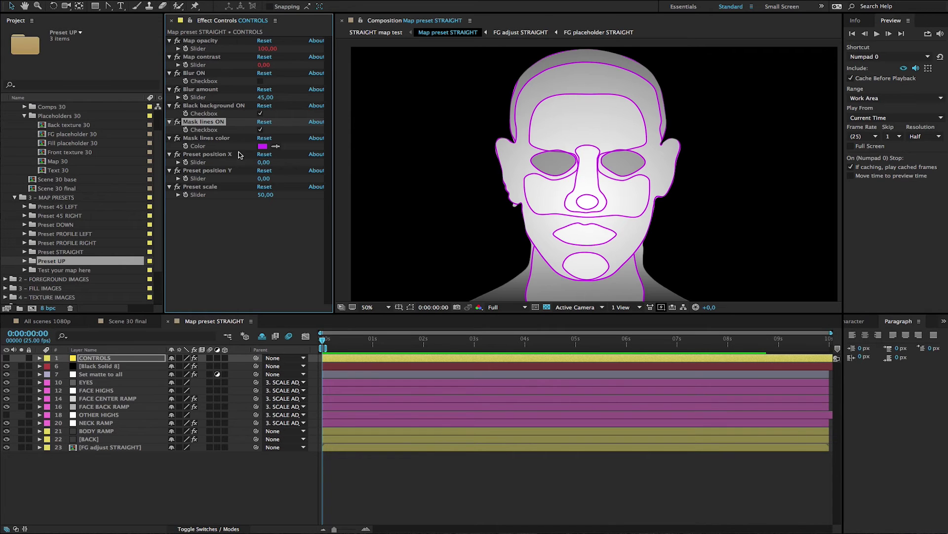
Drop Map opacity to 0 to reveal the photo and raise it back to 100. Then review Preset position X and Preset scale.
left_click(225, 141)
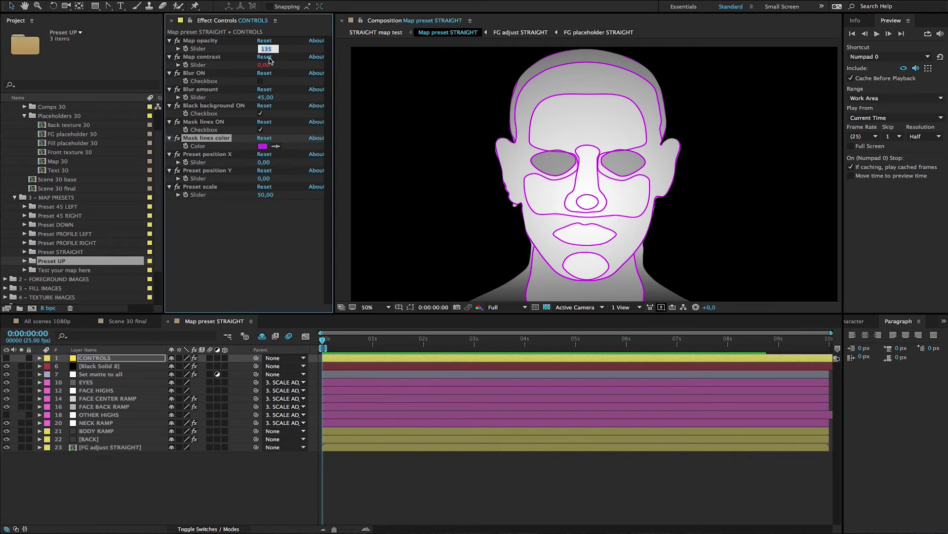
left_click(264, 40)
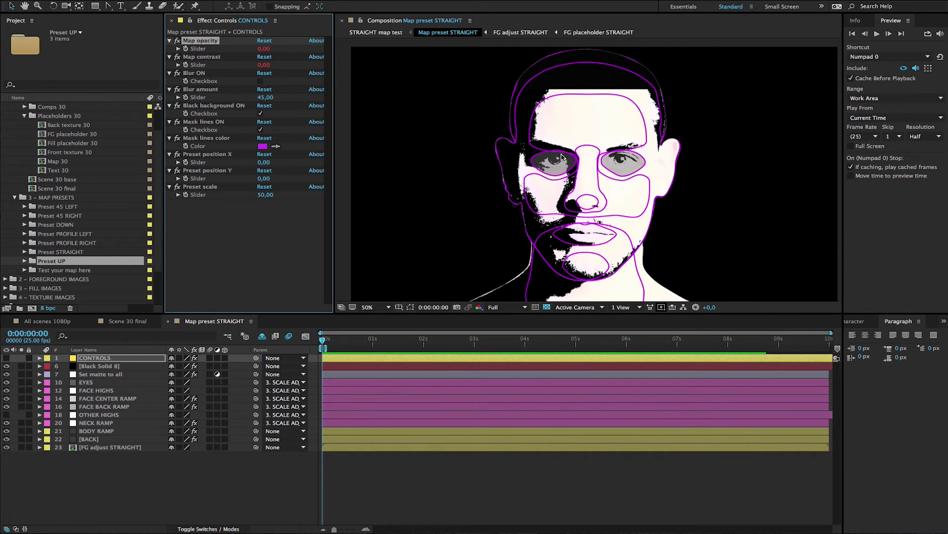
left_click_drag(263, 48, 341, 52)
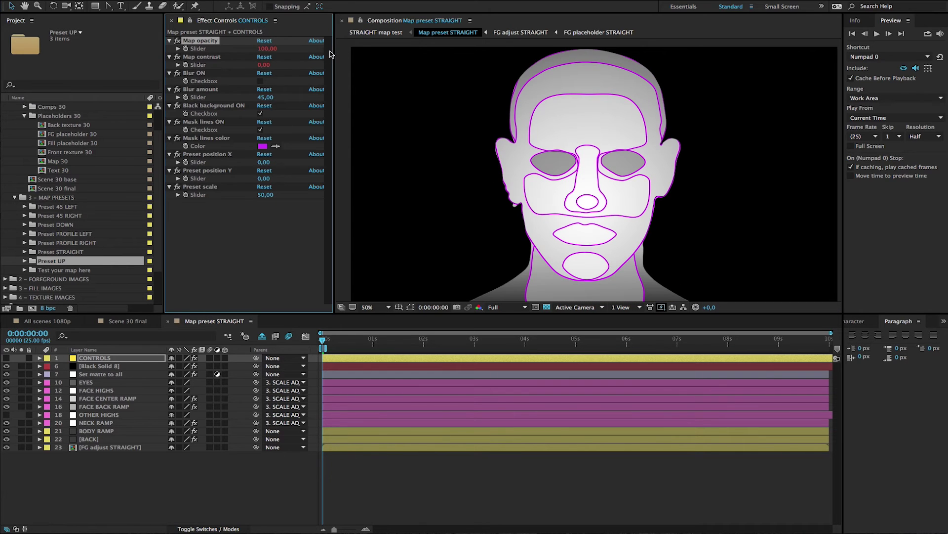
left_click(224, 157)
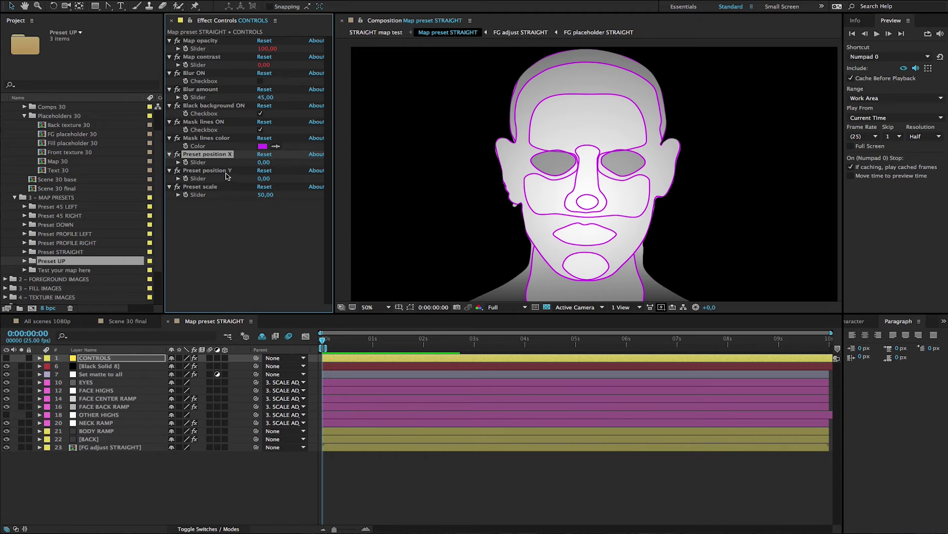
left_click(208, 187)
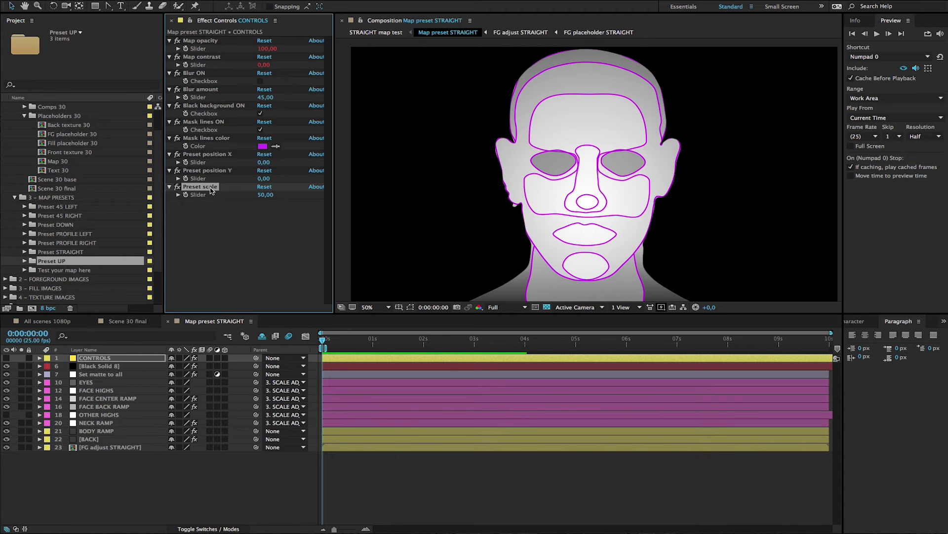
left_click(211, 155)
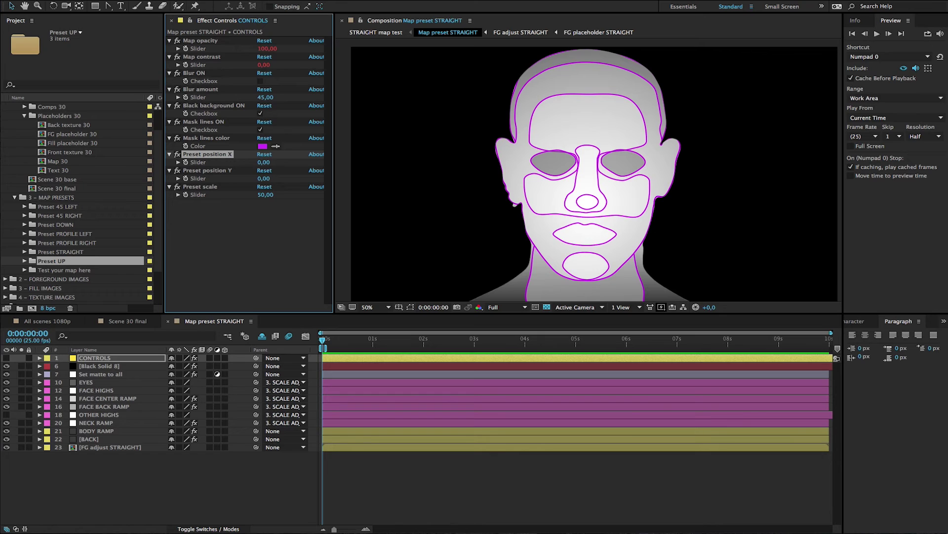
Select the Preset 45 LEFT folder, then the Preset UP folder.
left_click(89, 206)
left_click(212, 324)
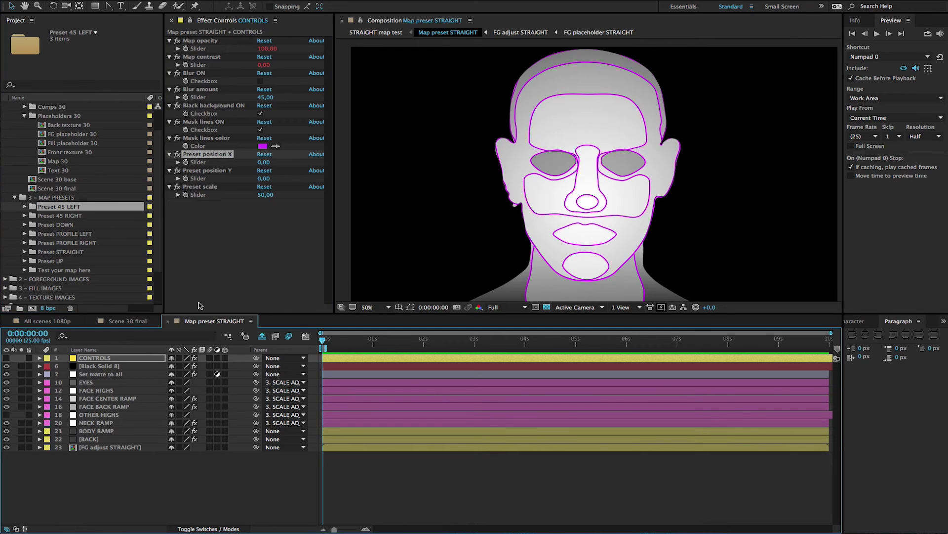
left_click(56, 261)
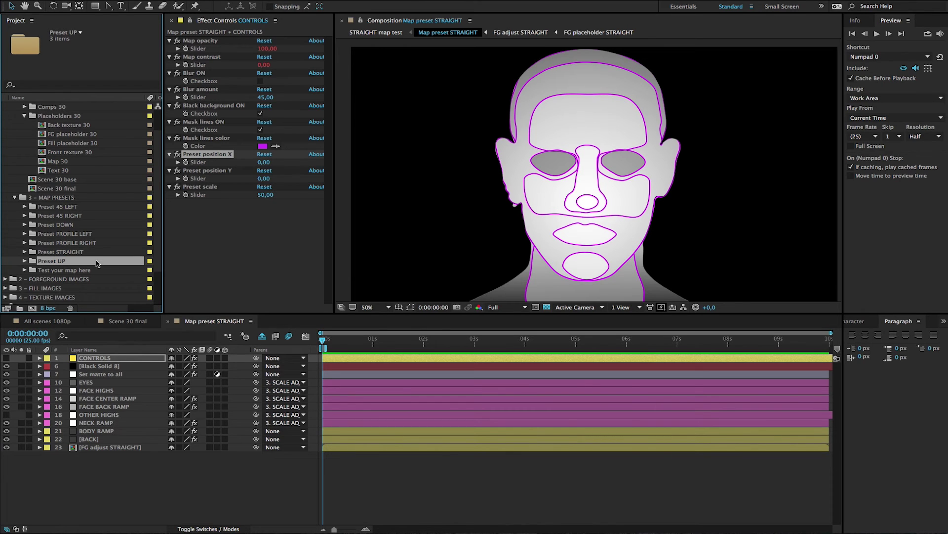
Open the Map preset UP composition and set the CONTROLS layer's Map opacity to 0.
double_click(47, 261)
double_click(68, 289)
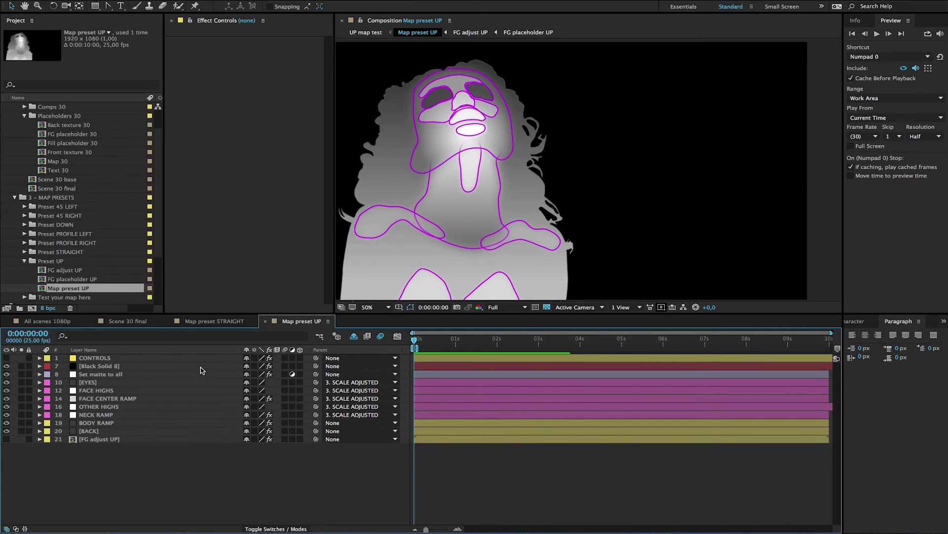
left_click(180, 359)
left_click(267, 49)
type("0")
key("Return")
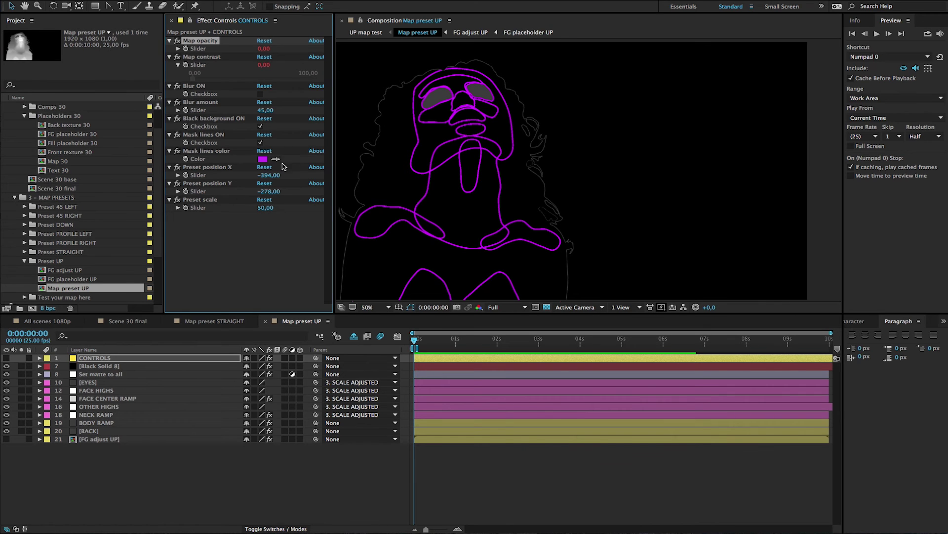
Make the FG adjust UP layer visible, toggle Mask lines off and on, and restore Map opacity to 100.
left_click(8, 439)
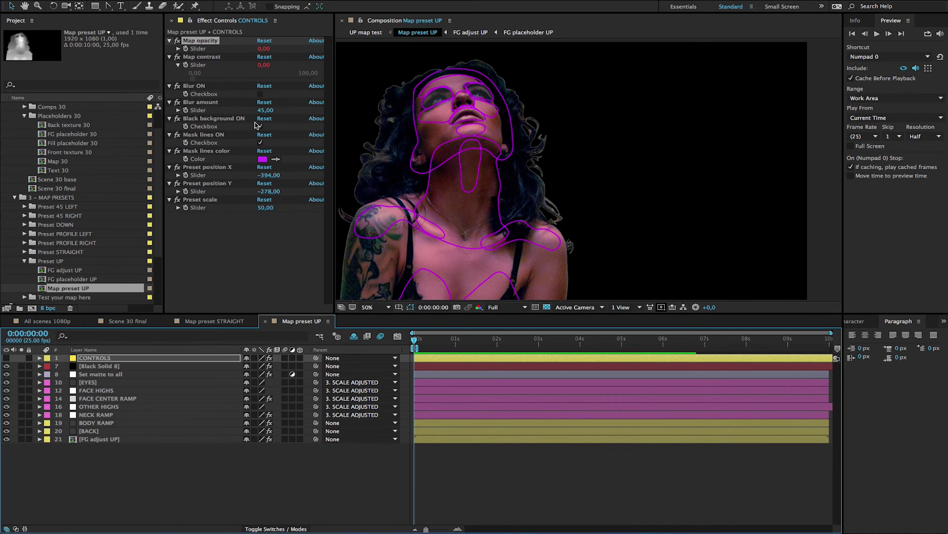
left_click(260, 143)
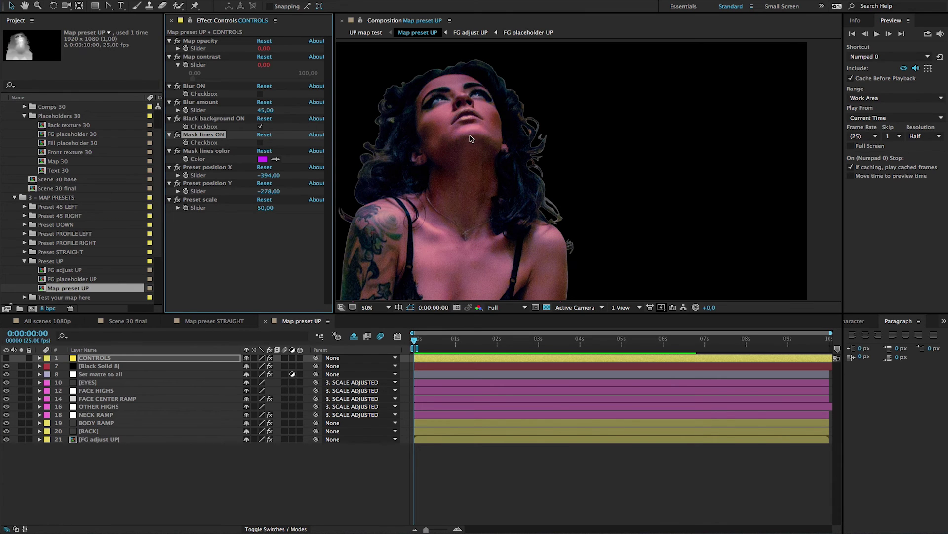
left_click(261, 142)
left_click_drag(264, 49, 335, 65)
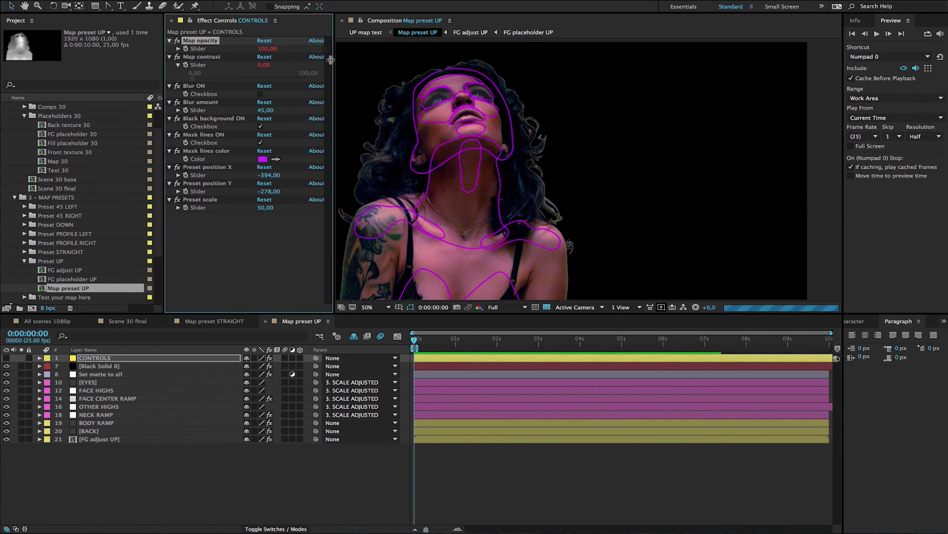
Collapse the Preset UP folder and expand the Preset DOWN folder.
left_click(25, 261)
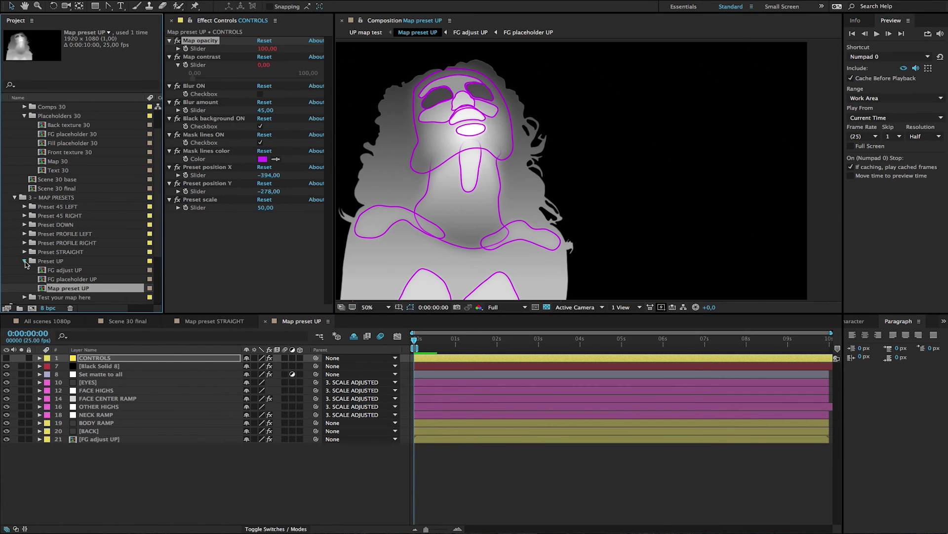
left_click(58, 227)
left_click(25, 225)
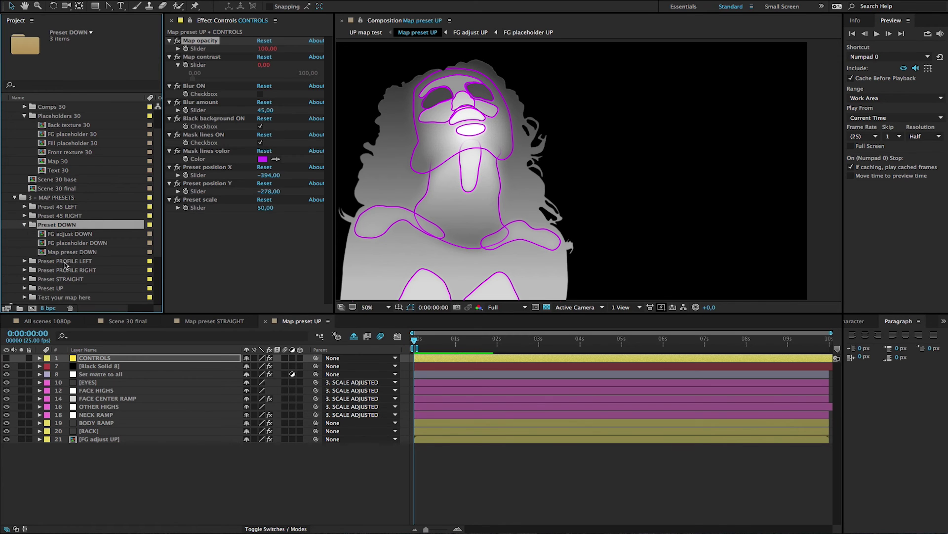
Open and then close the Map preset DOWN composition, and collapse its folder.
double_click(68, 253)
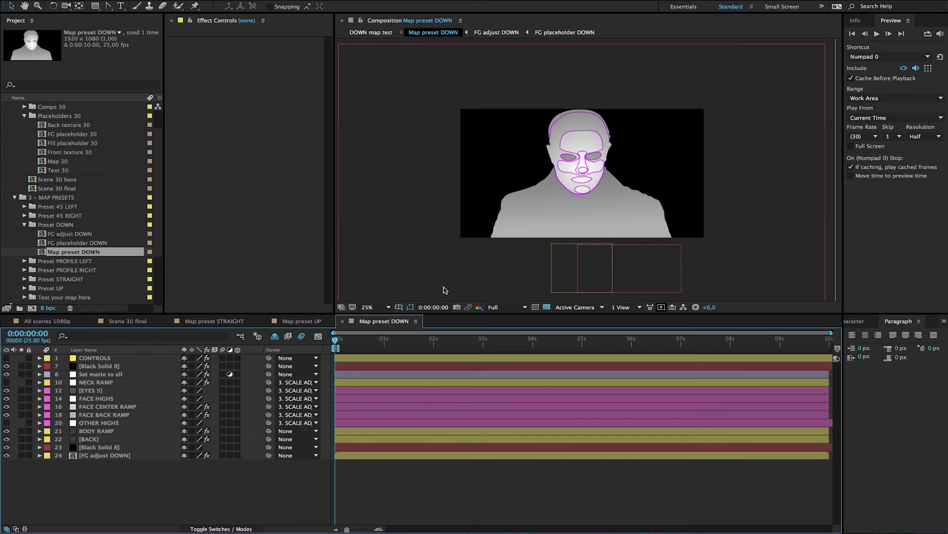
left_click(342, 322)
left_click(24, 224)
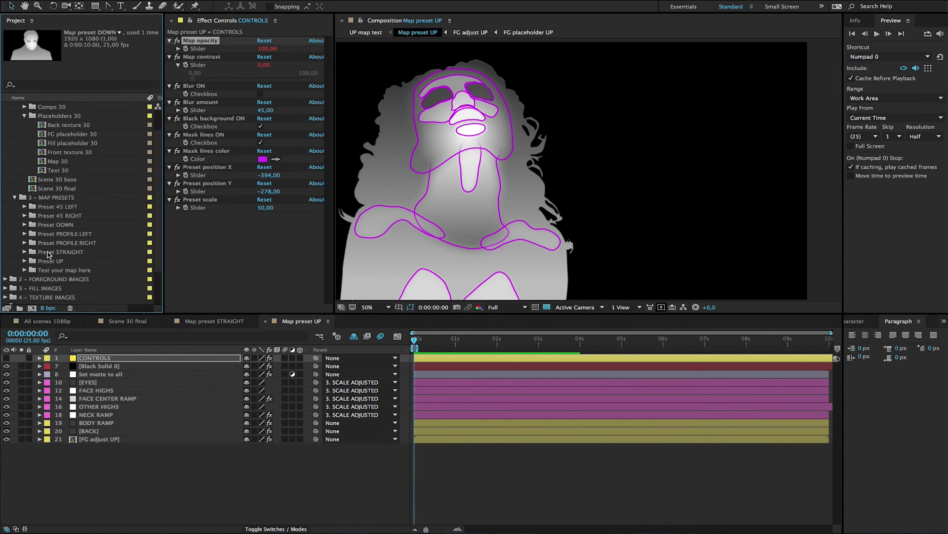
Open the Map preset PROFILE LEFT composition and pan the view to centre the profile face.
left_click(61, 235)
left_click(25, 235)
double_click(88, 261)
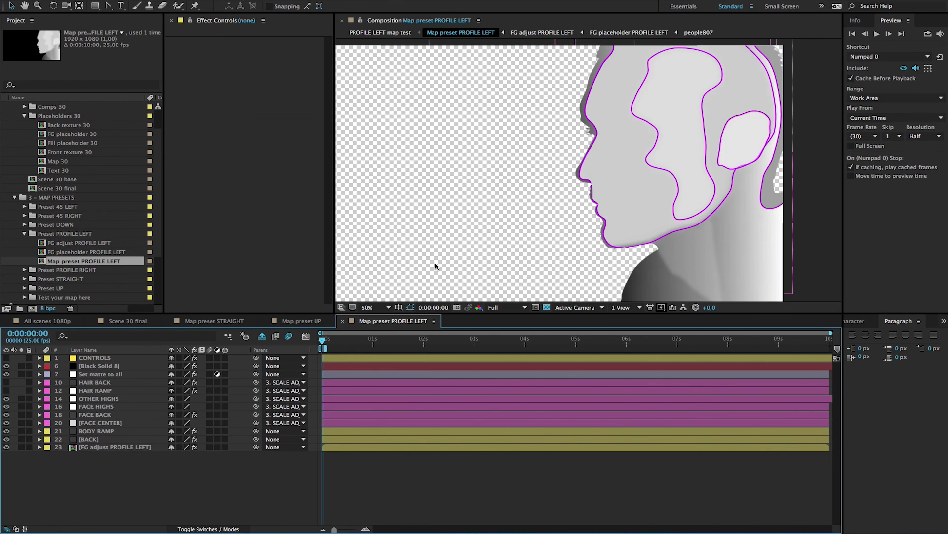
key("space")
left_click_drag(652, 216, 620, 218)
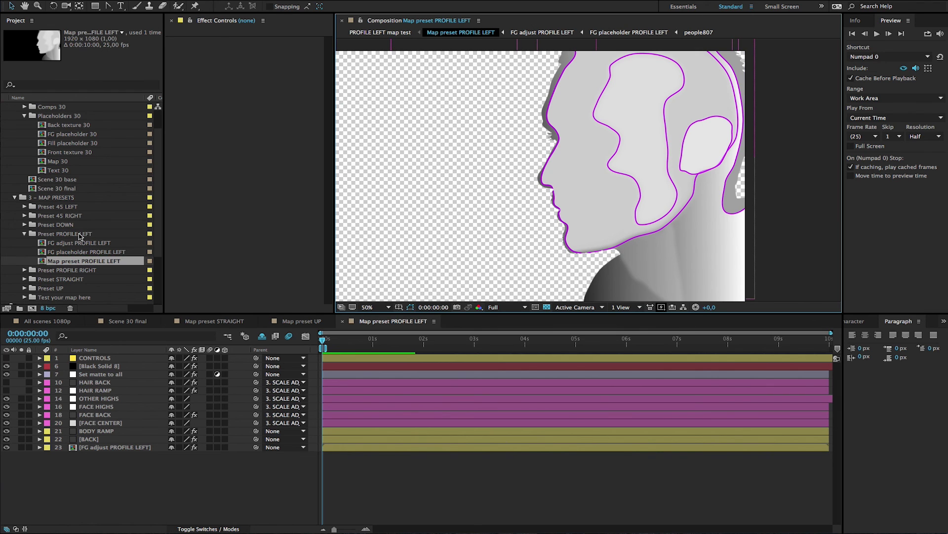
Collapse the Preset PROFILE LEFT folder and expand the Preset 45 LEFT folder.
left_click(24, 234)
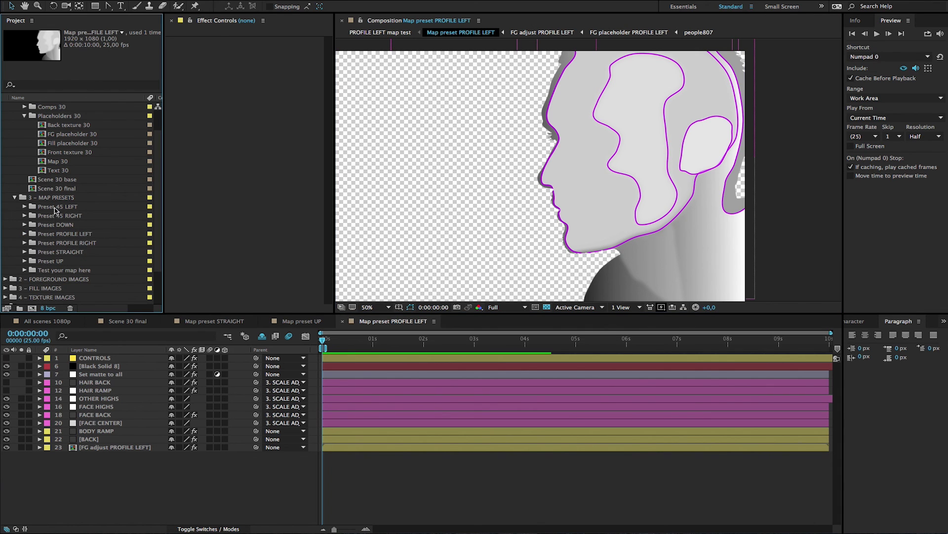
left_click(27, 207)
left_click(25, 207)
Open Map preset 45 LEFT and pan to see the whole face. Then bring the Scene 30 final composition forward.
double_click(88, 234)
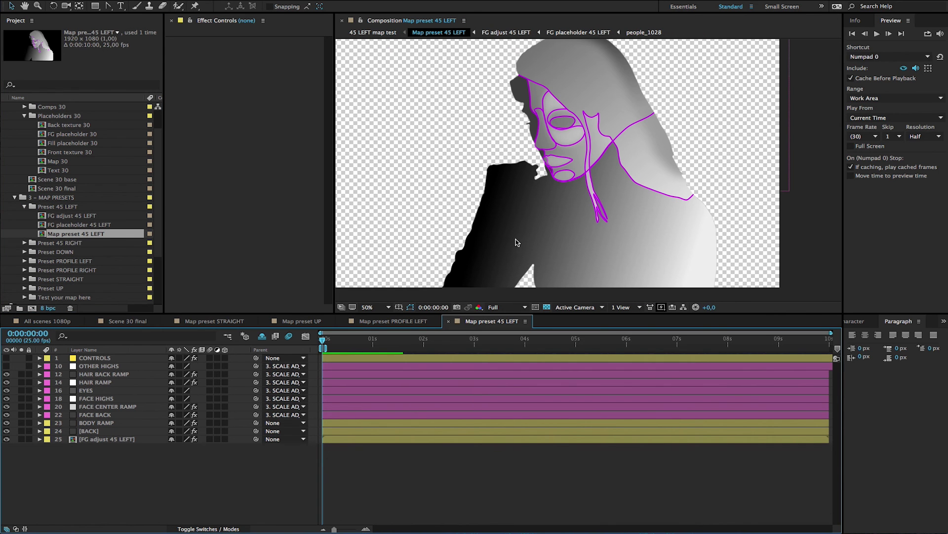
key("h")
left_click_drag(526, 207, 555, 207)
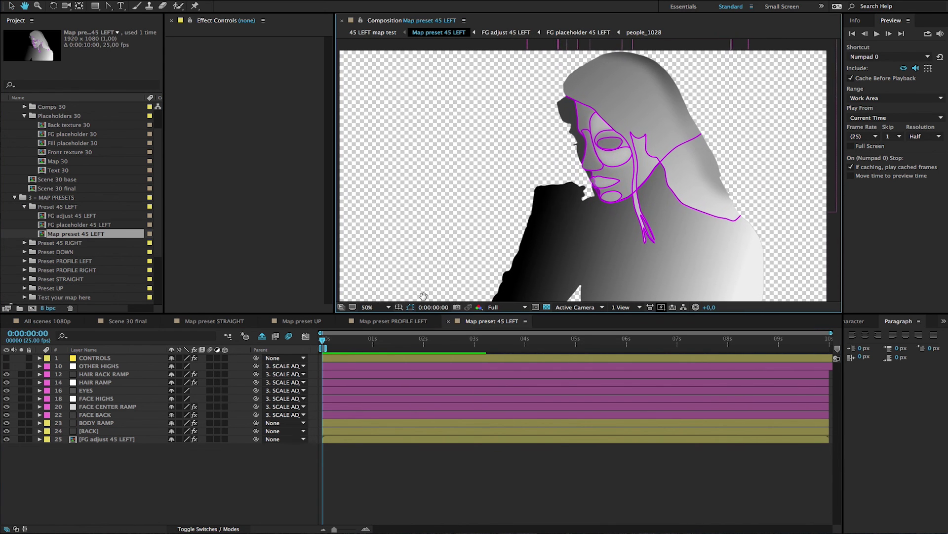
left_click(127, 322)
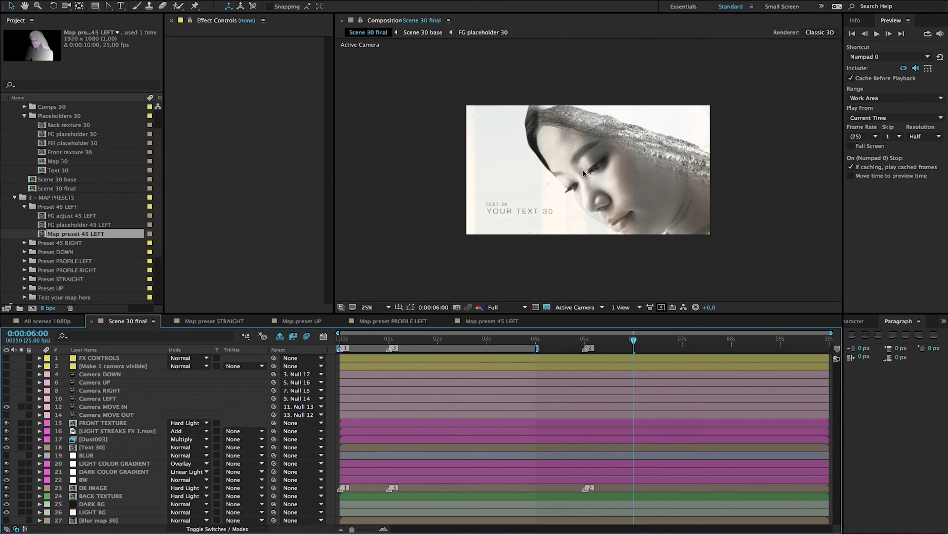